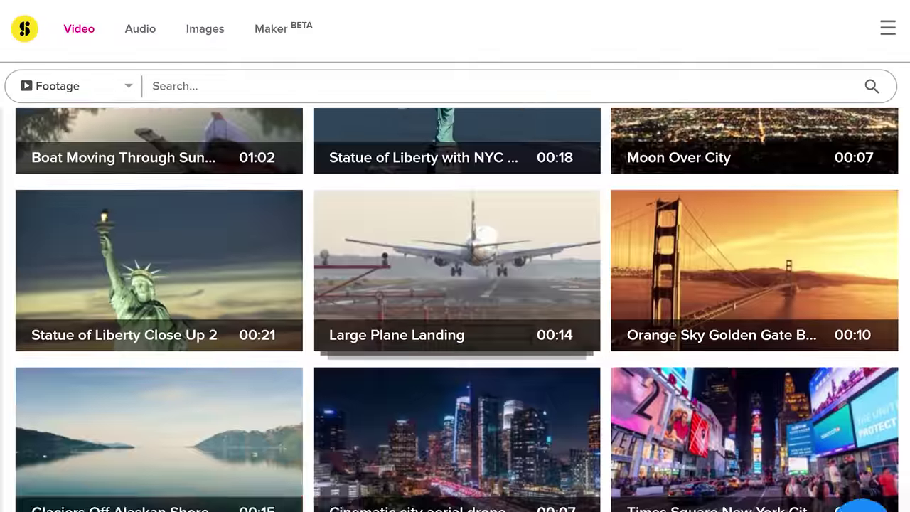
Browse the Storyblocks cartoon element results and download the hand-drawn elements template
scroll(454, 306, "down", 5)
scroll(455, 305, "down", 15)
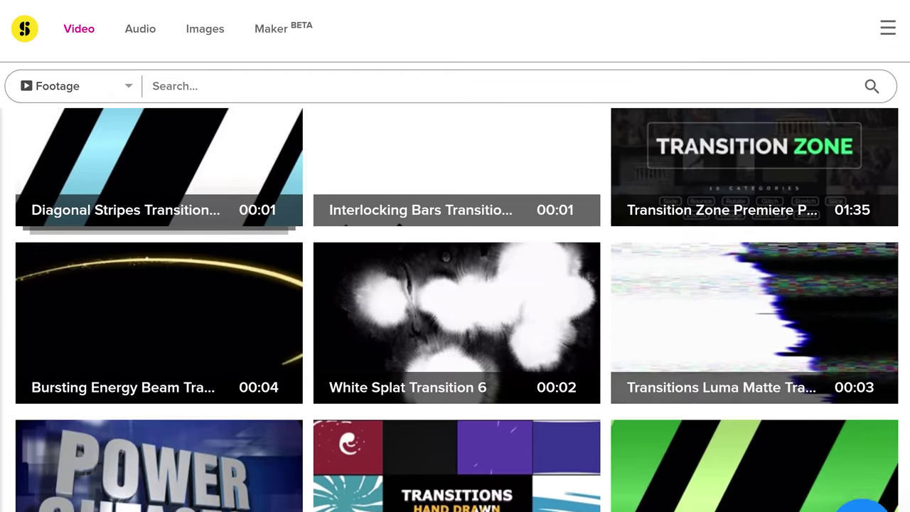
scroll(455, 306, "down", 12)
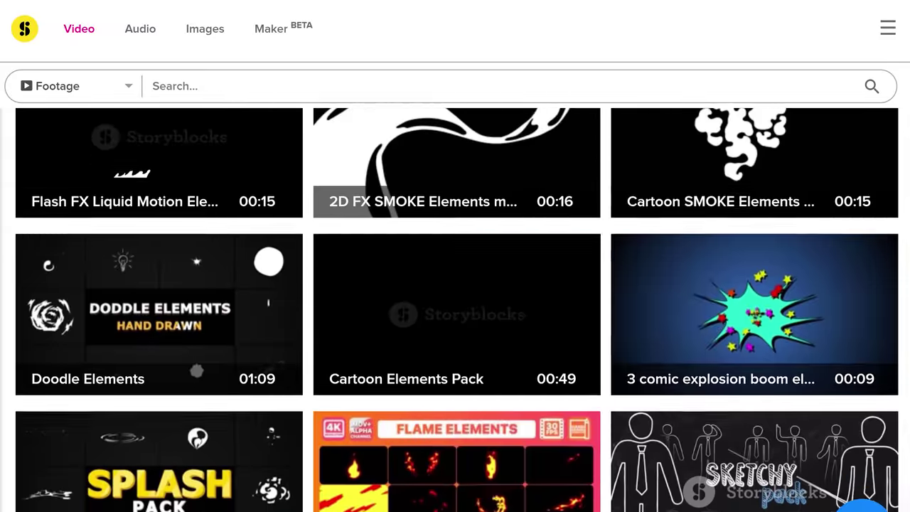
scroll(454, 310, "down", 5)
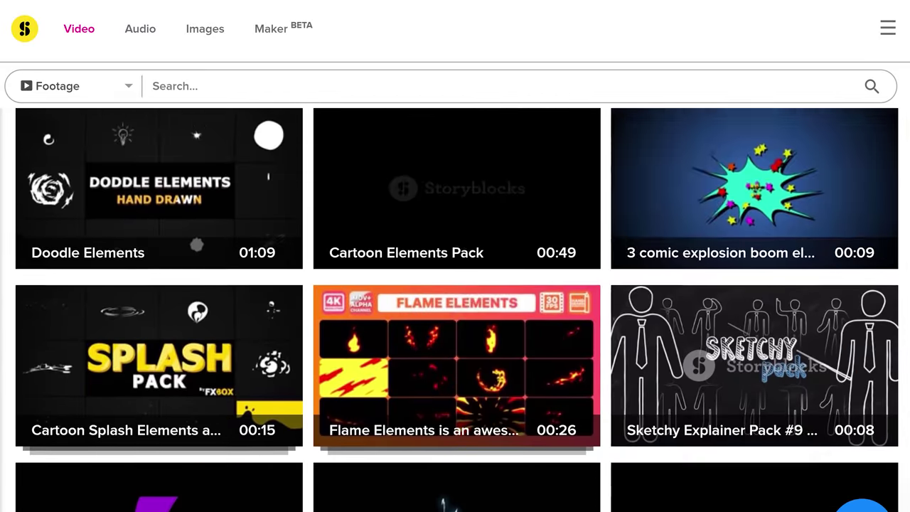
scroll(455, 309, "down", 7)
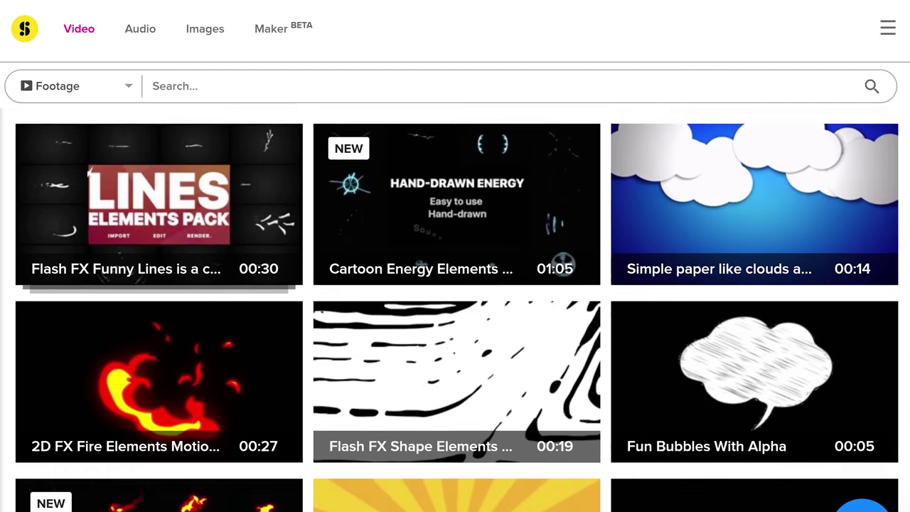
scroll(455, 309, "down", 2)
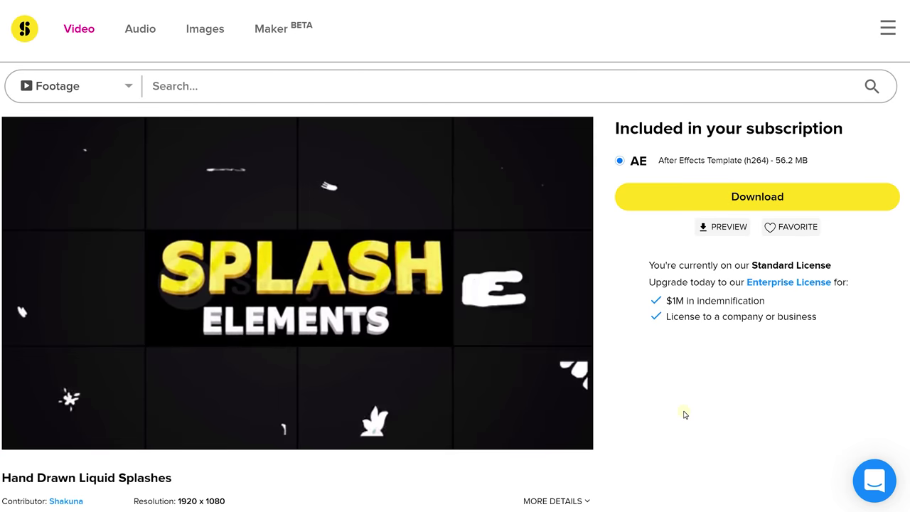
left_click(642, 205)
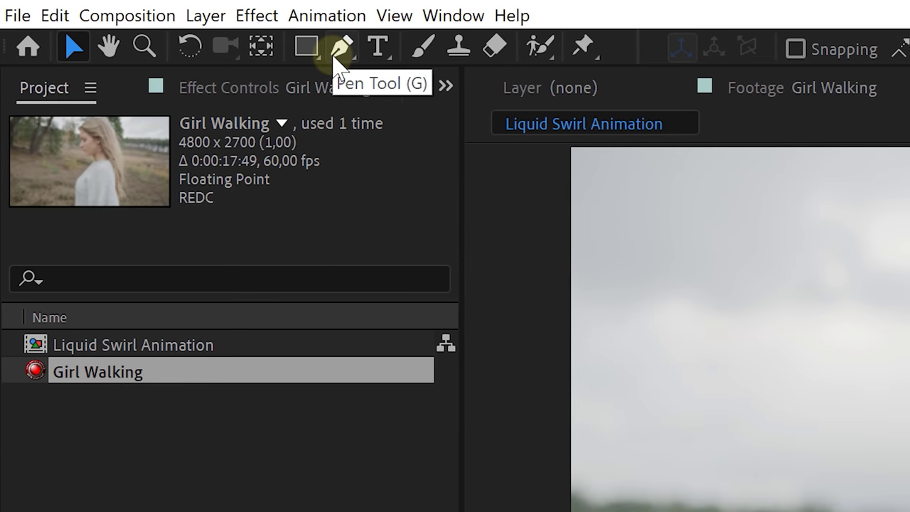
With no layer selected, draw a wavy Pen path across the girl's chest
left_click(340, 47)
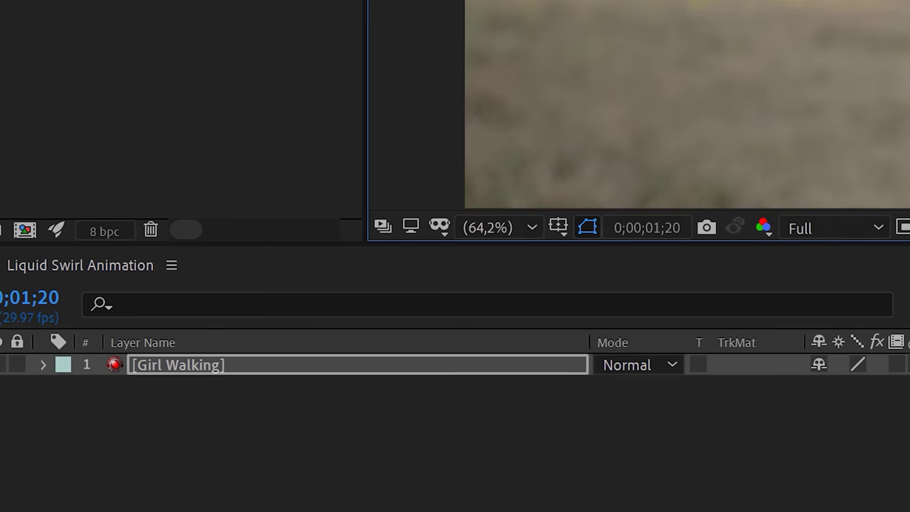
left_click(283, 310)
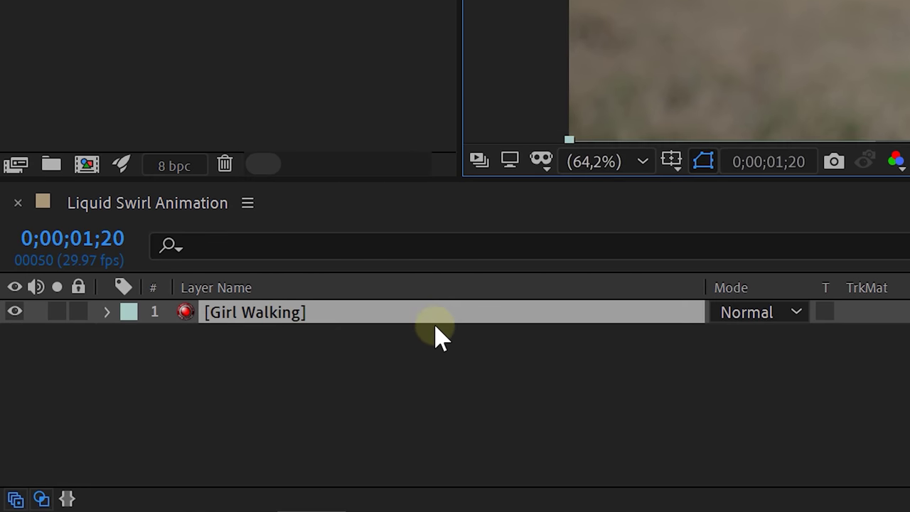
left_click(453, 375)
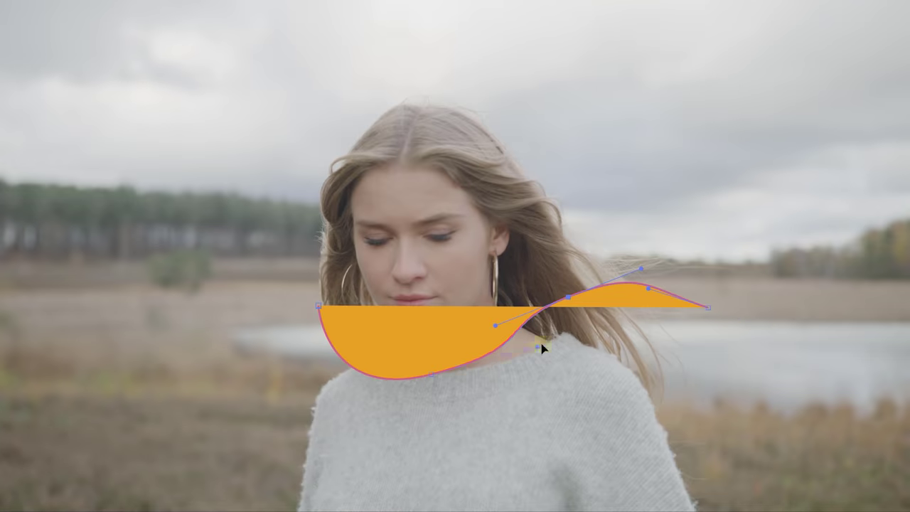
left_click_drag(799, 334, 801, 341)
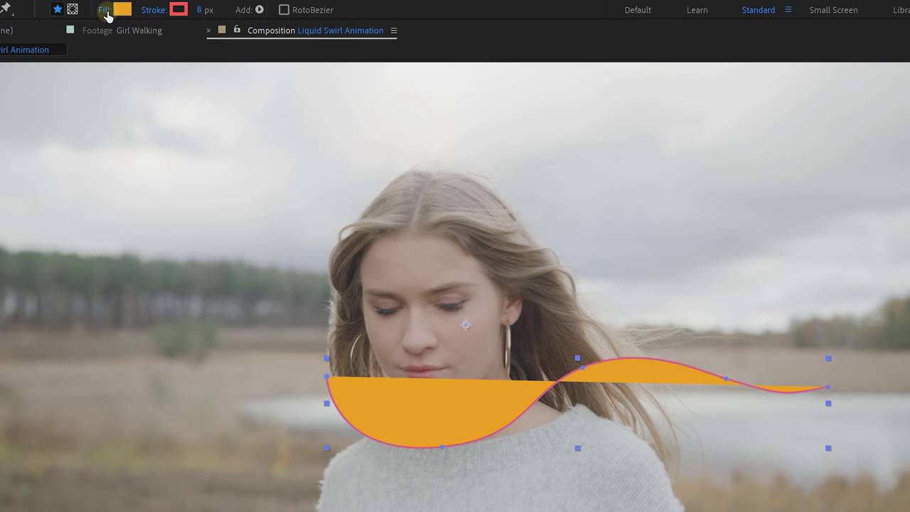
Set the new shape's fill to None, leaving only the pink curved stroke
left_click(104, 10)
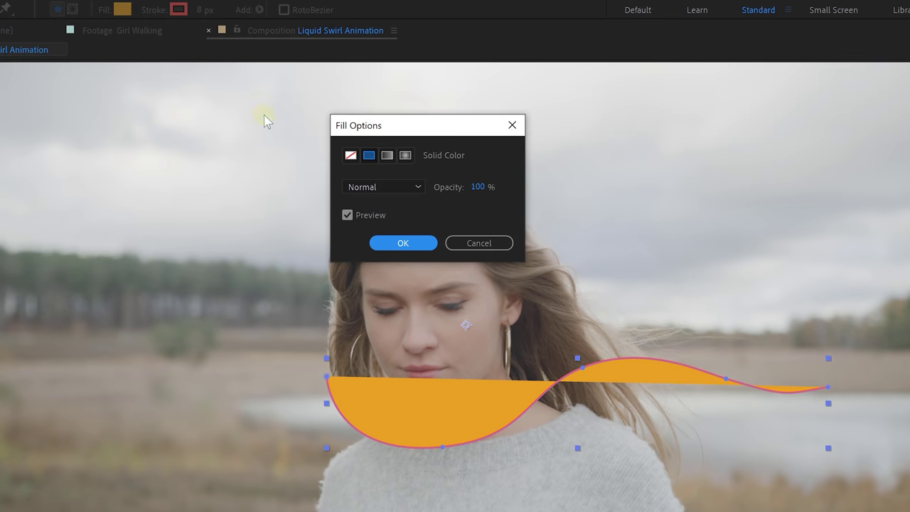
left_click(350, 156)
left_click(406, 245)
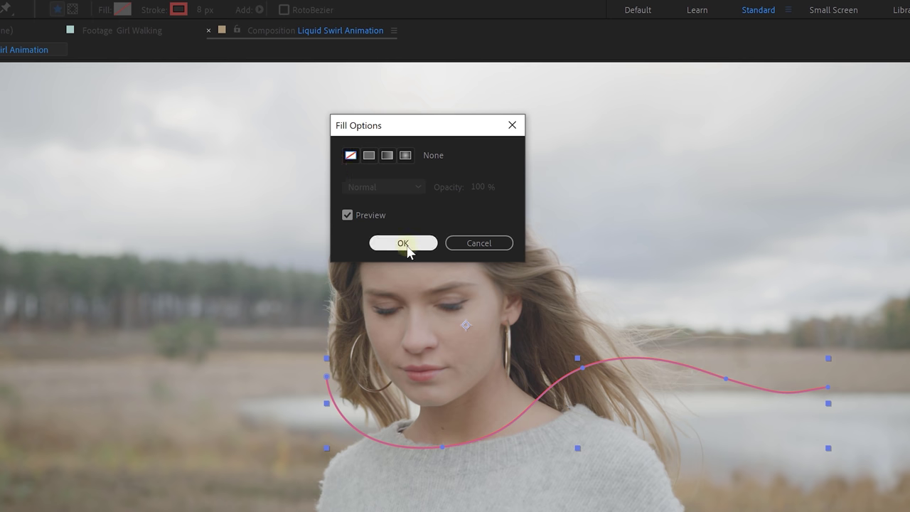
left_click(154, 10)
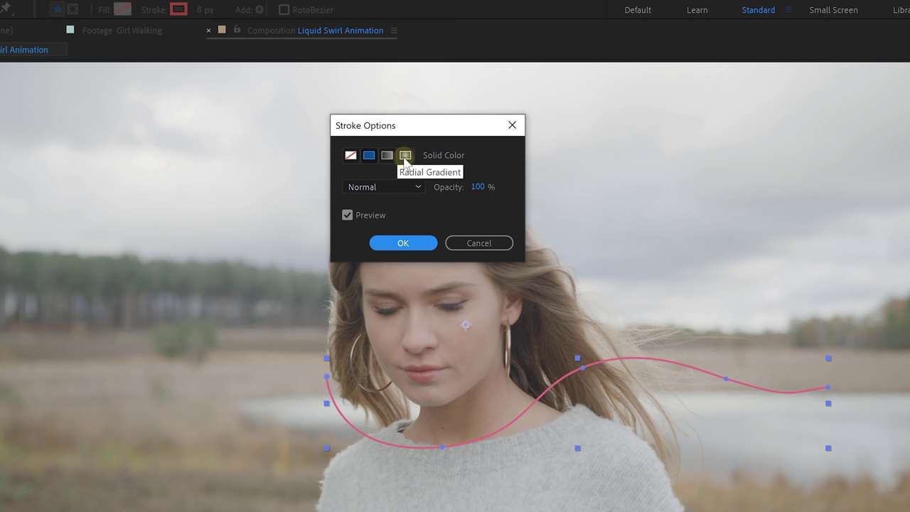
Make the swirl's stroke a pink-to-teal radial gradient stretched along the curve
left_click(404, 155)
left_click(404, 155)
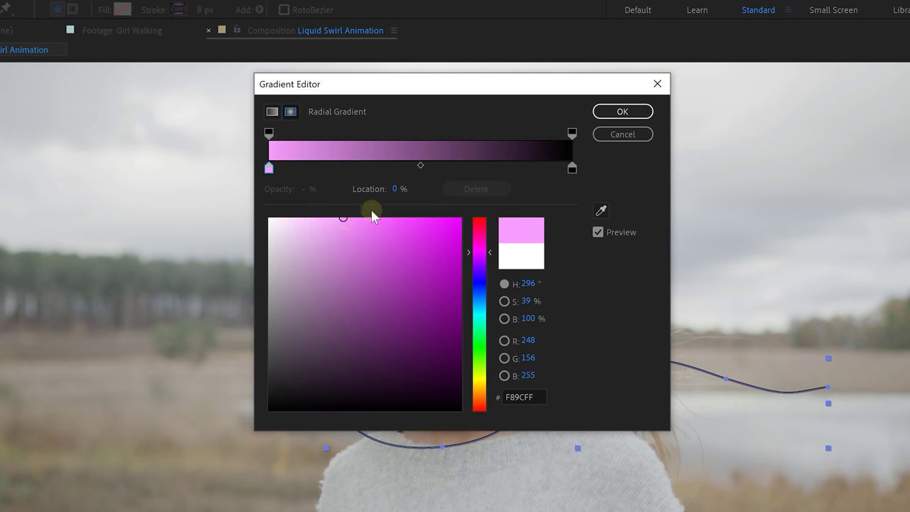
left_click(486, 322)
left_click(461, 218)
left_click(622, 112)
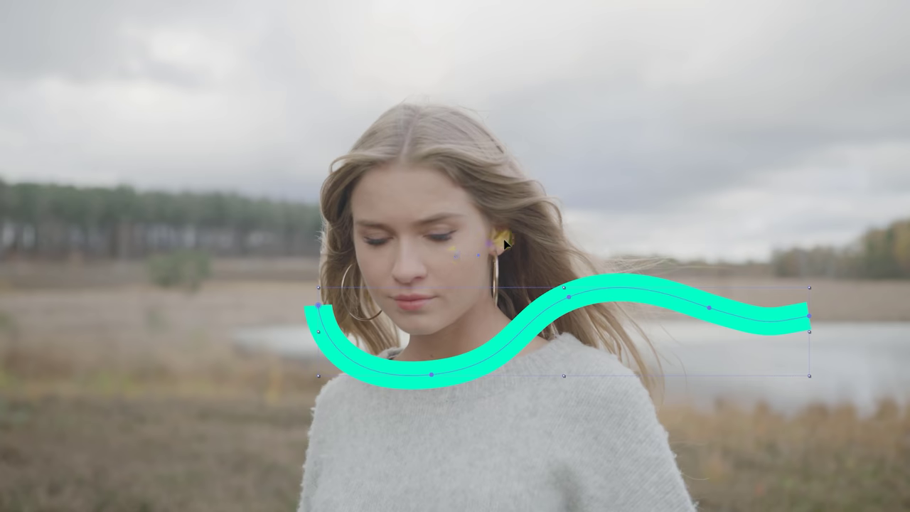
left_click_drag(794, 242, 475, 211)
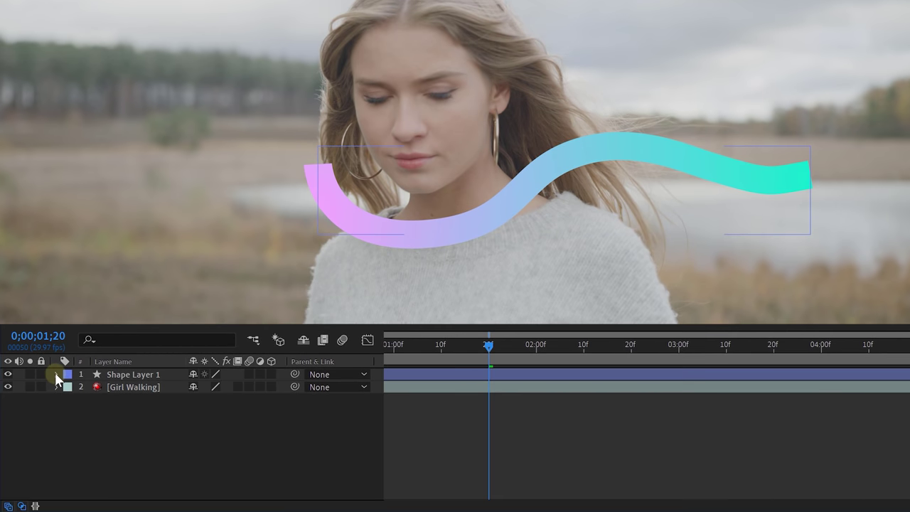
Add a Trim Paths operator to Shape 1 in Shape Layer 1
left_click(57, 374)
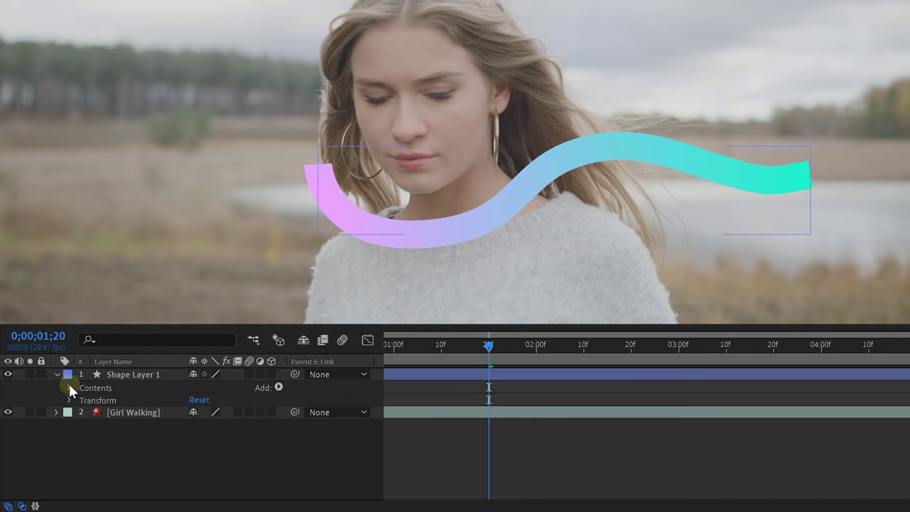
left_click(70, 387)
left_click(105, 400)
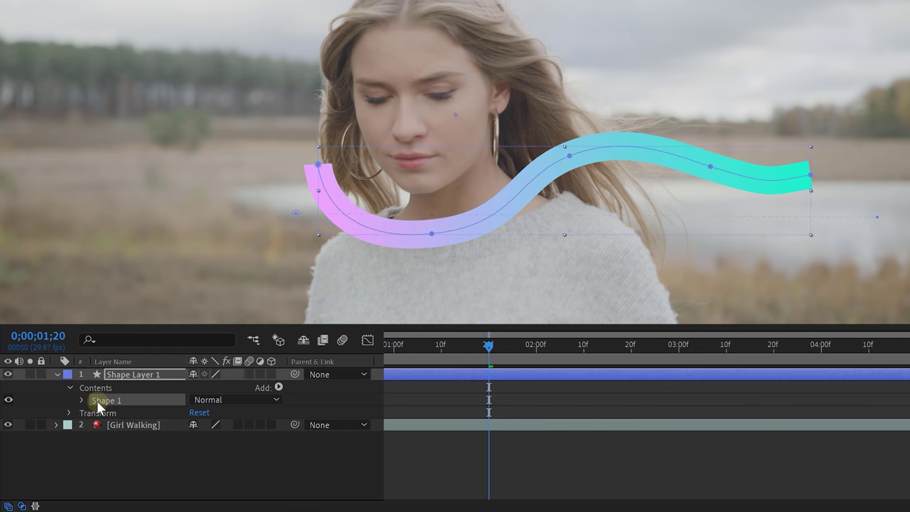
left_click(277, 388)
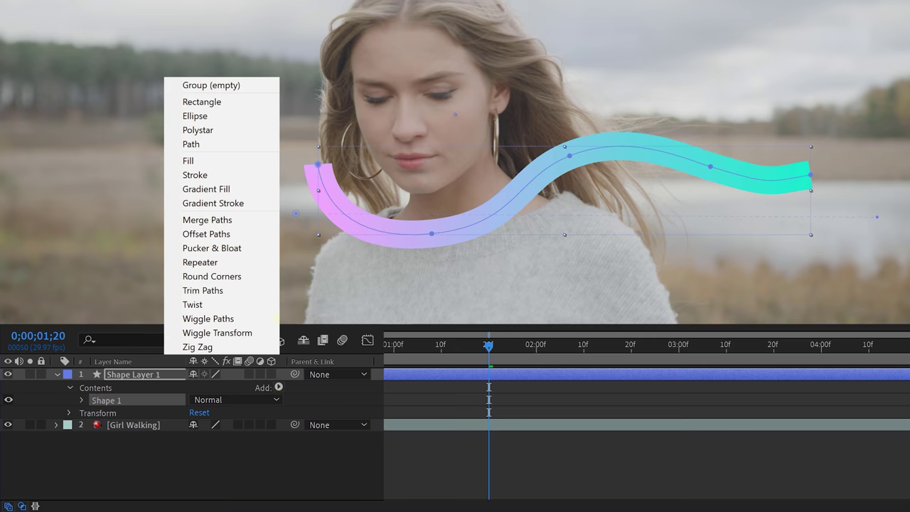
left_click(244, 291)
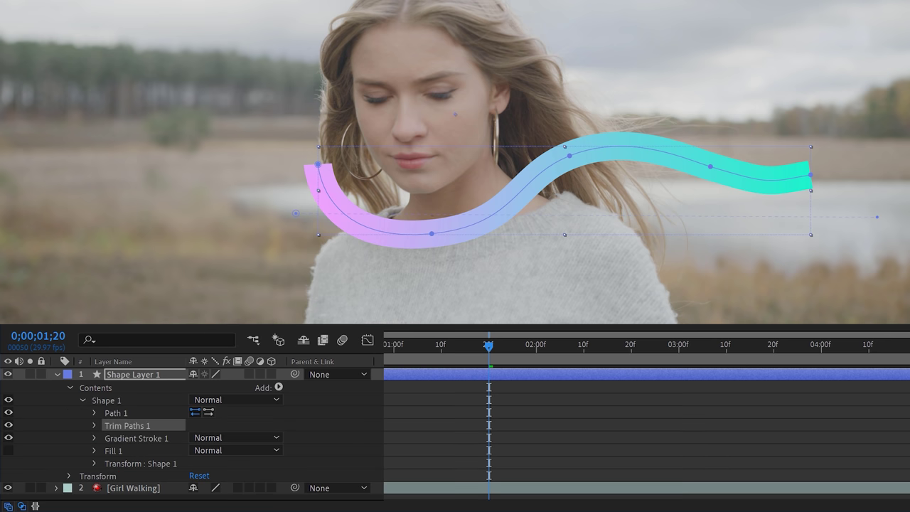
Keyframe Trim Paths End from 0% to 100% between 1;20 and 2;29, and keyframe Start
left_click(96, 423)
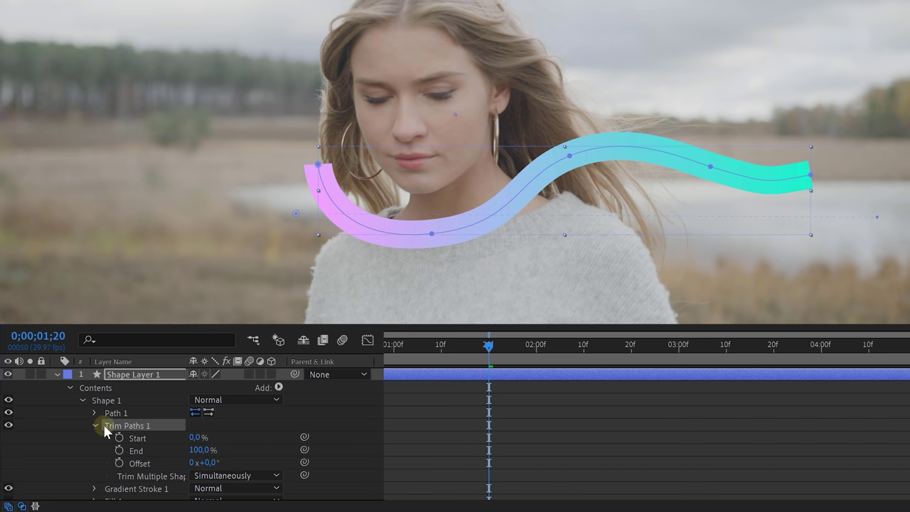
left_click(119, 450)
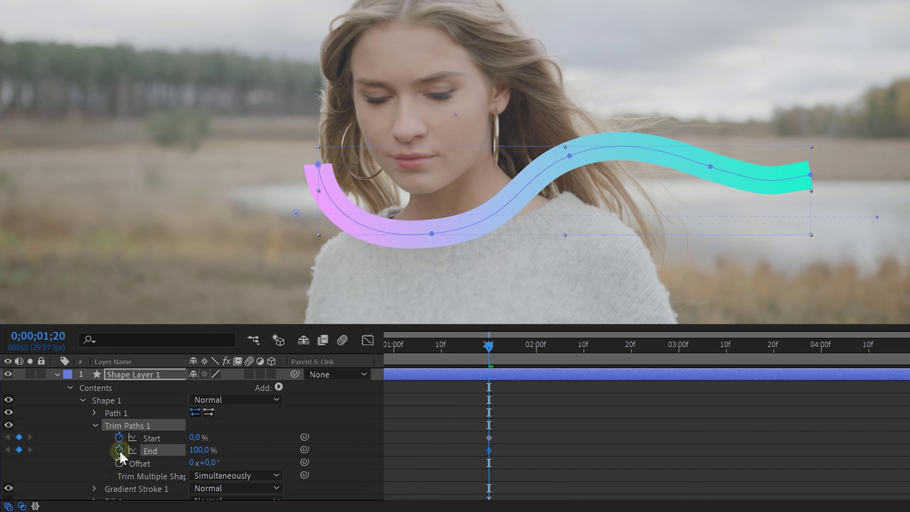
left_click_drag(197, 449, 142, 449)
left_click_drag(488, 344, 677, 342)
left_click_drag(194, 458, 310, 438)
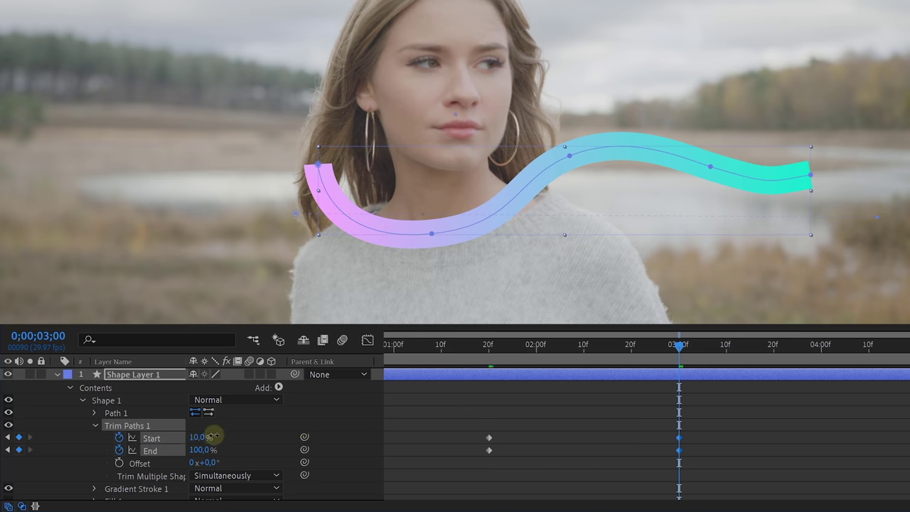
left_click_drag(213, 435, 296, 430)
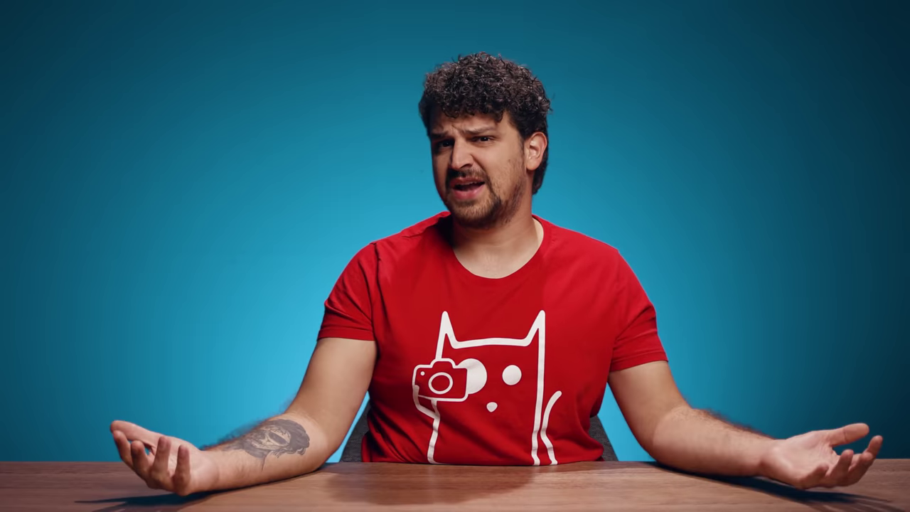
Apply Easy Ease Out to the Start keyframes and Easy Ease In to the other pair
left_click_drag(701, 416, 488, 444)
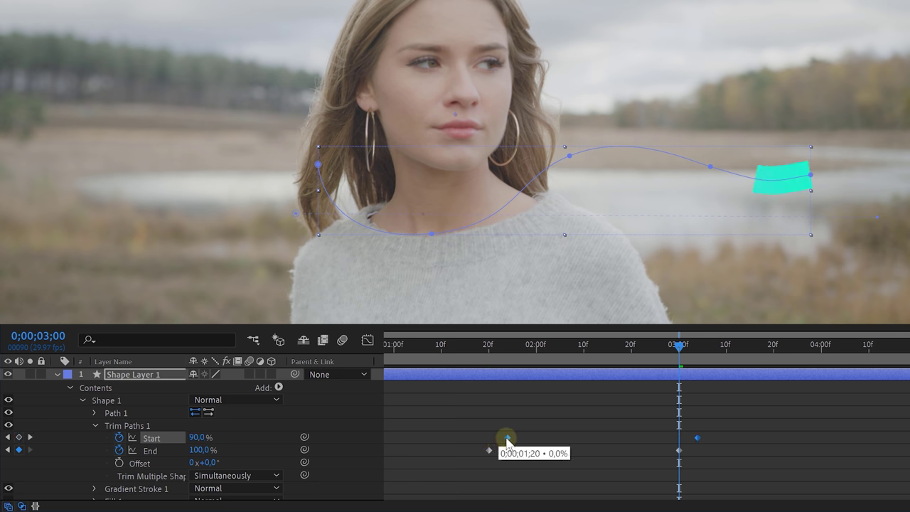
right_click(489, 450)
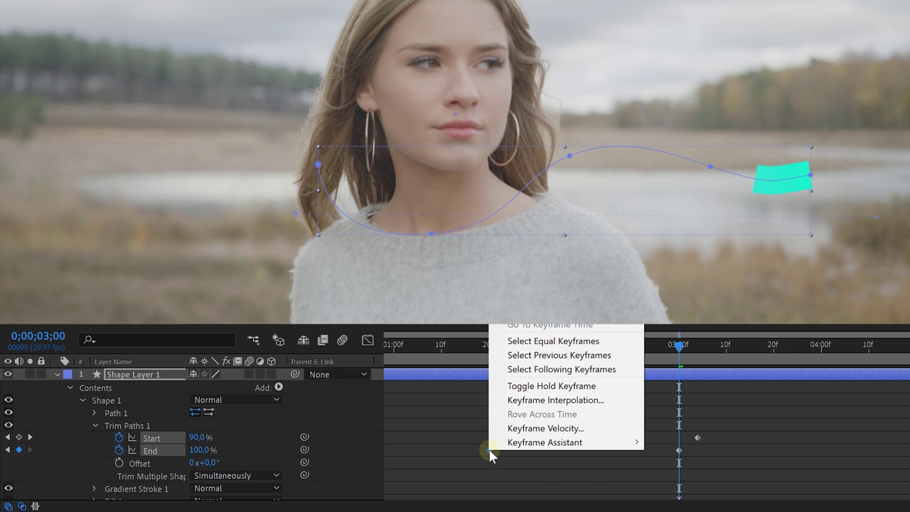
mouse_move(540, 442)
left_click(671, 382)
left_click_drag(726, 425, 671, 458)
right_click(679, 450)
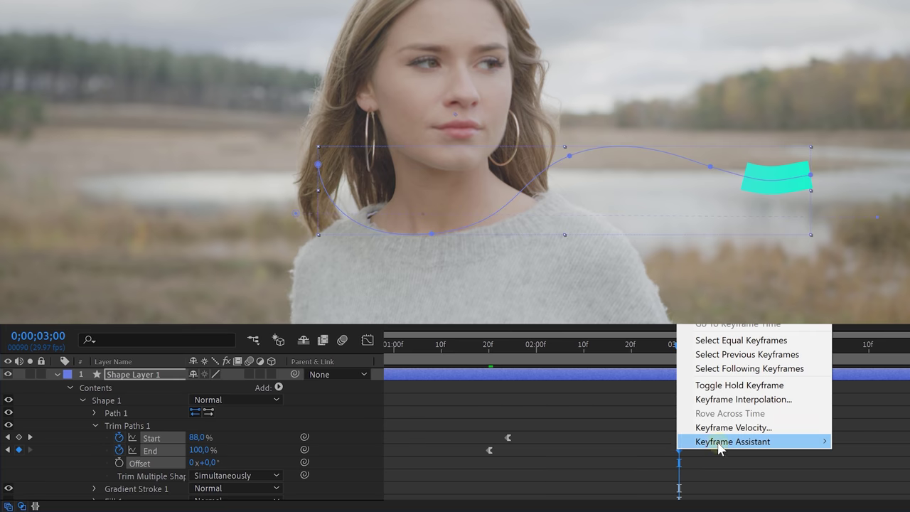
mouse_move(769, 442)
left_click(511, 371)
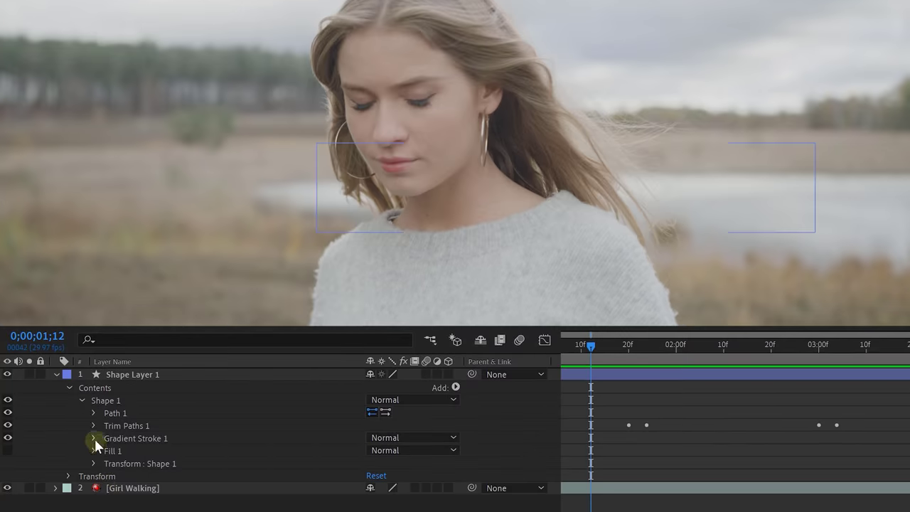
Set the gradient stroke's Line Cap to Round Cap
left_click(94, 437)
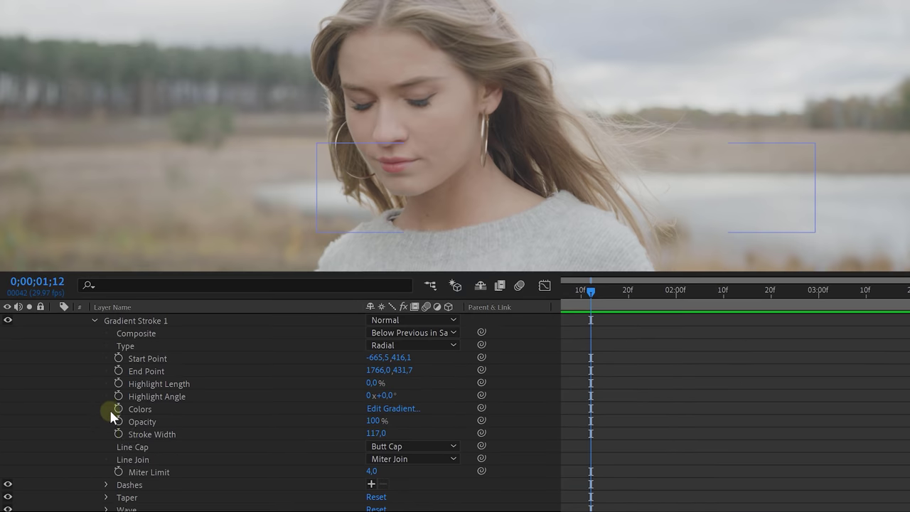
left_click(135, 445)
left_click(398, 447)
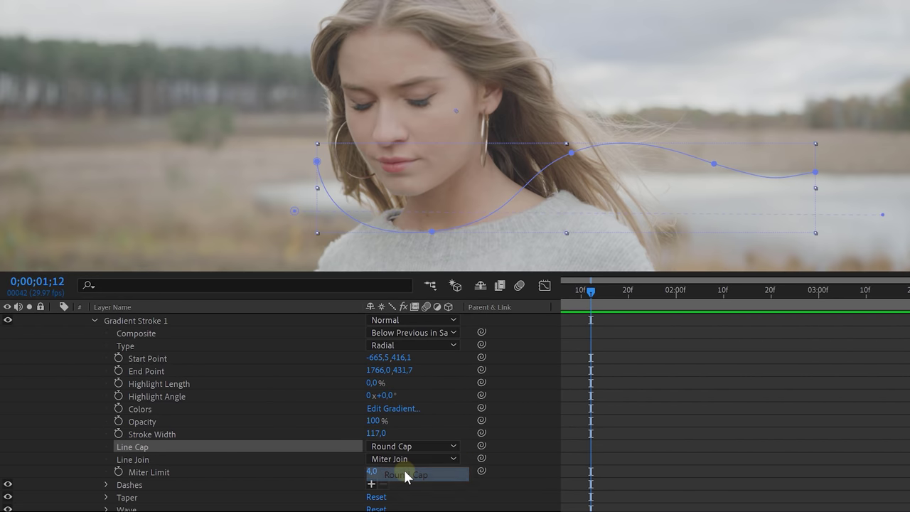
Set Taper Start Length 75%, End Length 100% and End Width 100%, previewing at 2;22
left_click(137, 497)
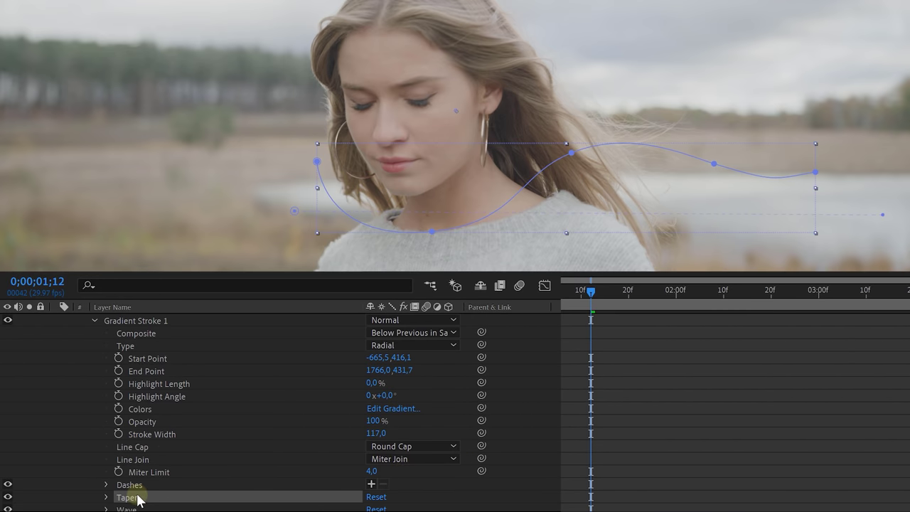
left_click(106, 497)
type("75")
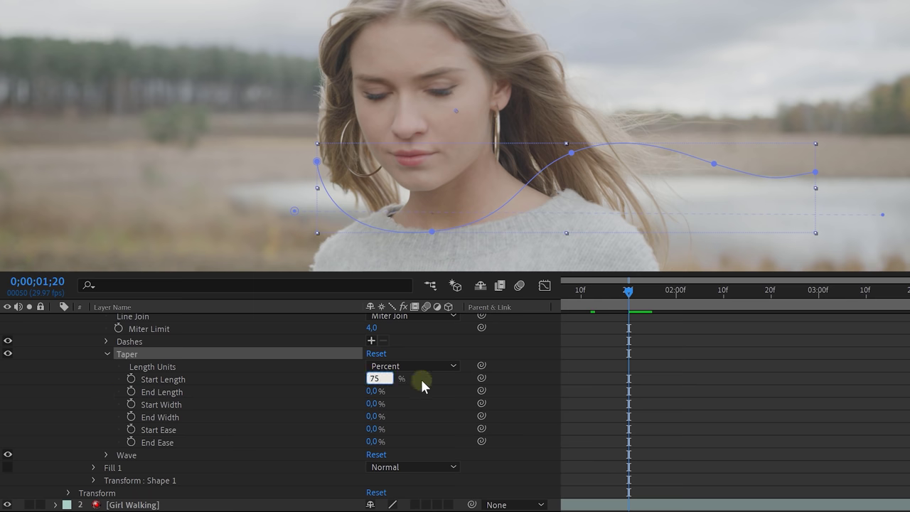
key("Tab")
type("100")
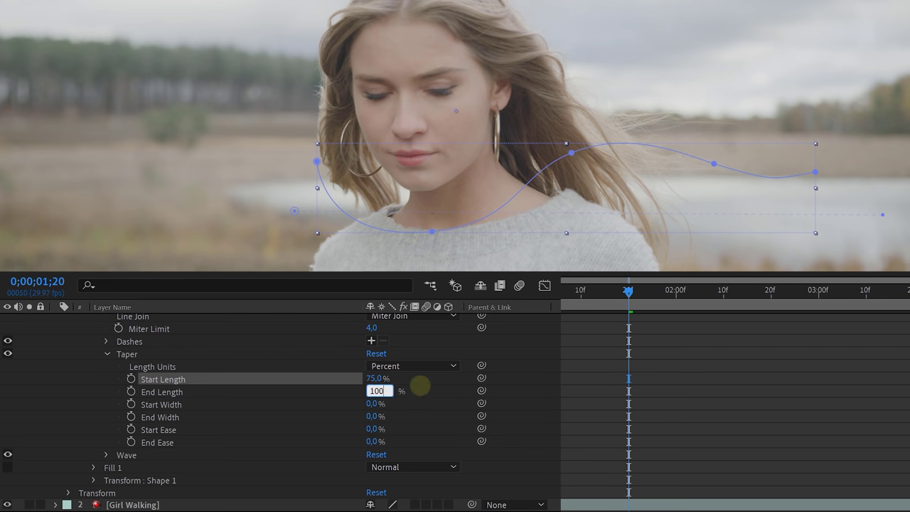
key("Return")
type("100")
key("Return")
left_click_drag(628, 290, 813, 294)
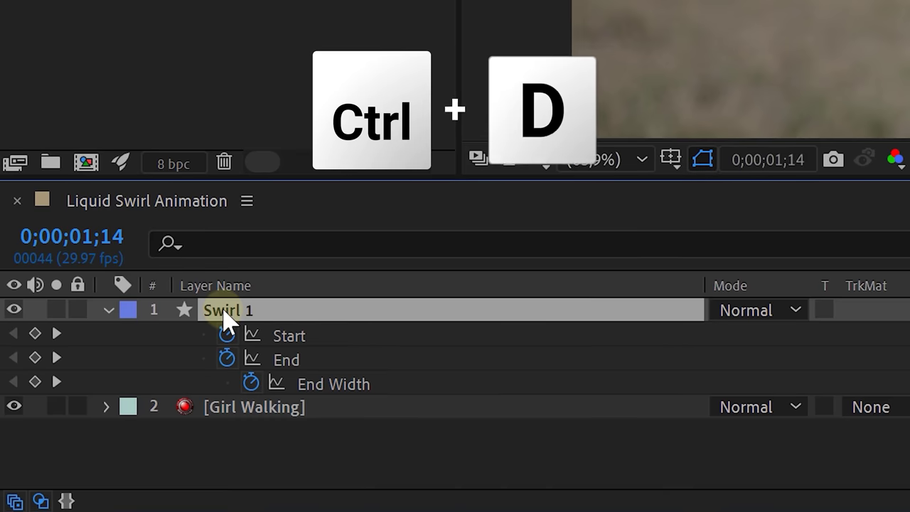
Duplicate the Swirl 1 layer with Ctrl+D to create Swirl 2
key("ctrl+d")
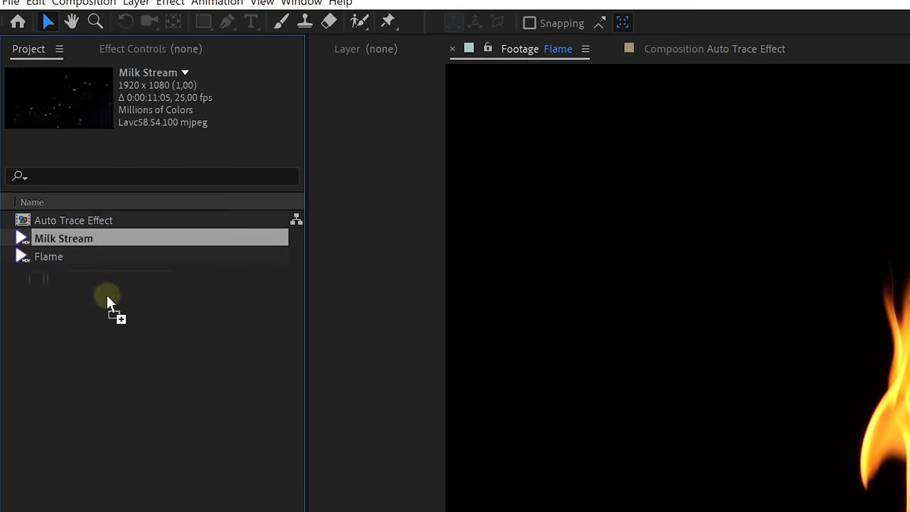
Add Milk Stream to the comp and set Auto-trace to Work Area, Luminance channel, with an adjusted threshold
left_click_drag(106, 293, 170, 345)
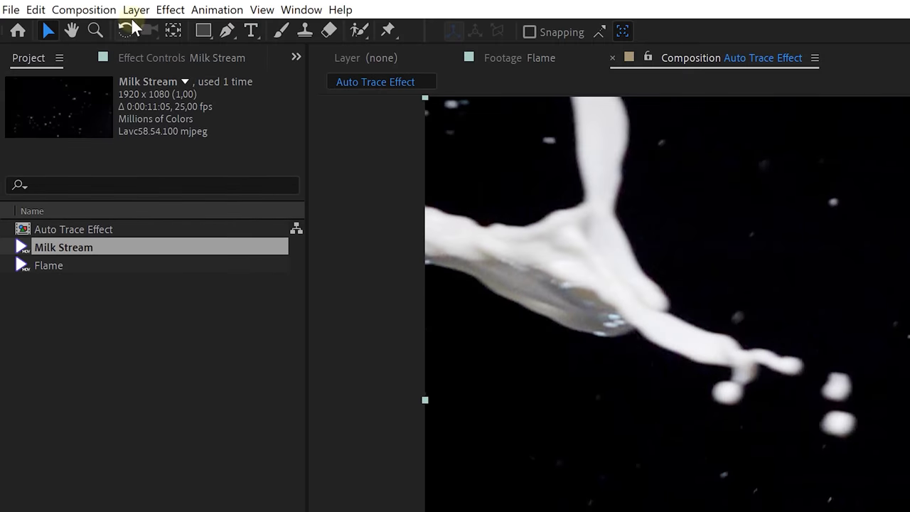
left_click(136, 9)
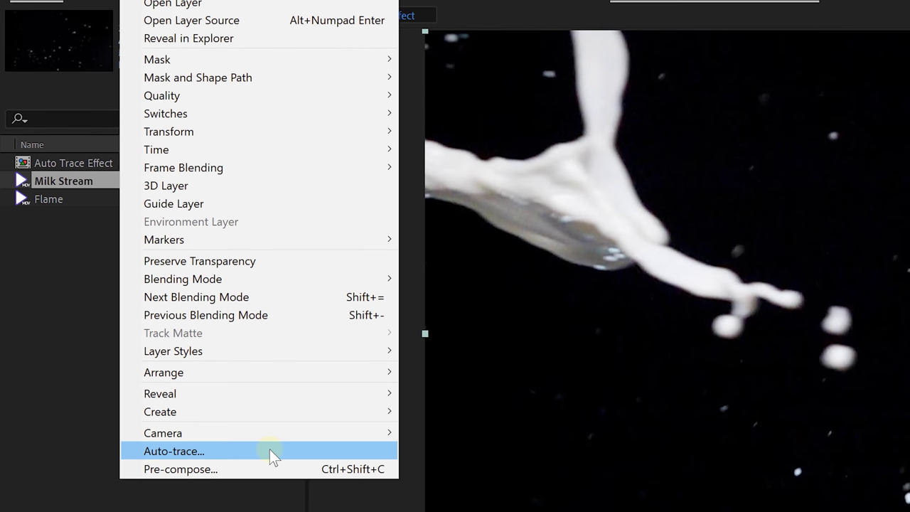
left_click(269, 449)
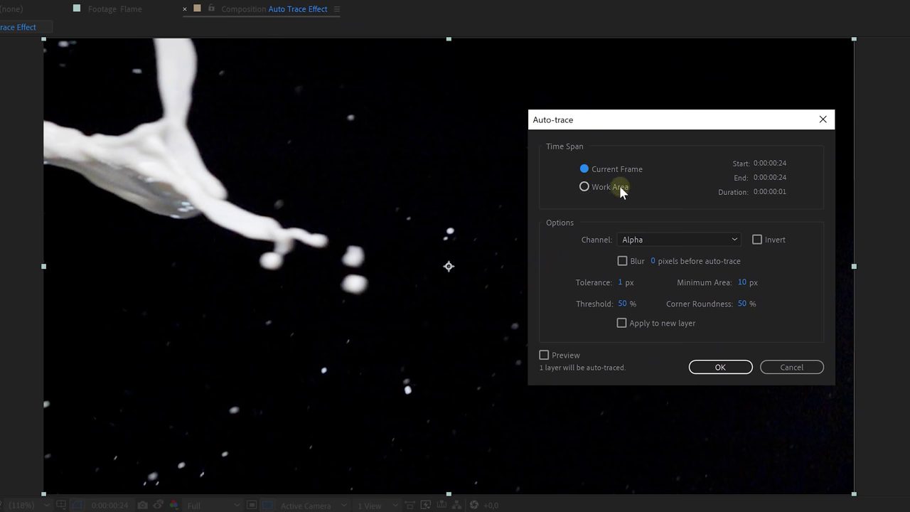
left_click(619, 186)
left_click(662, 236)
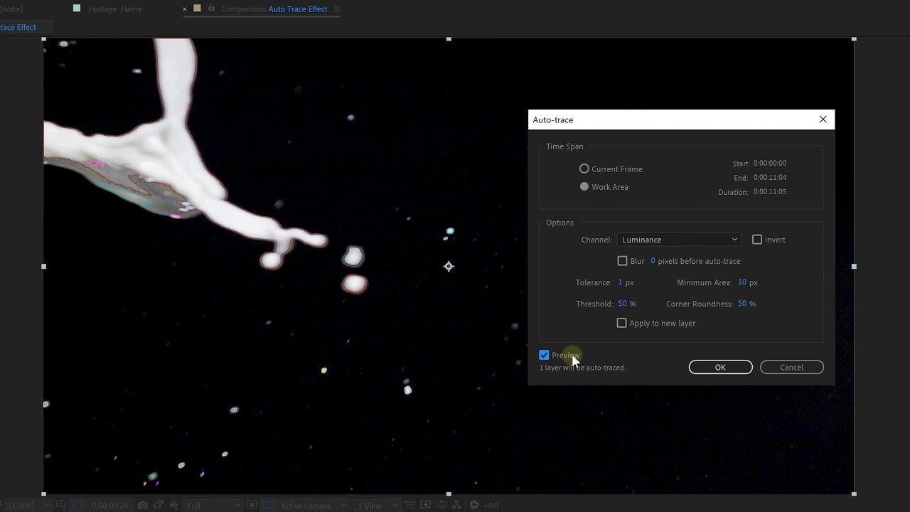
left_click_drag(632, 304, 634, 304)
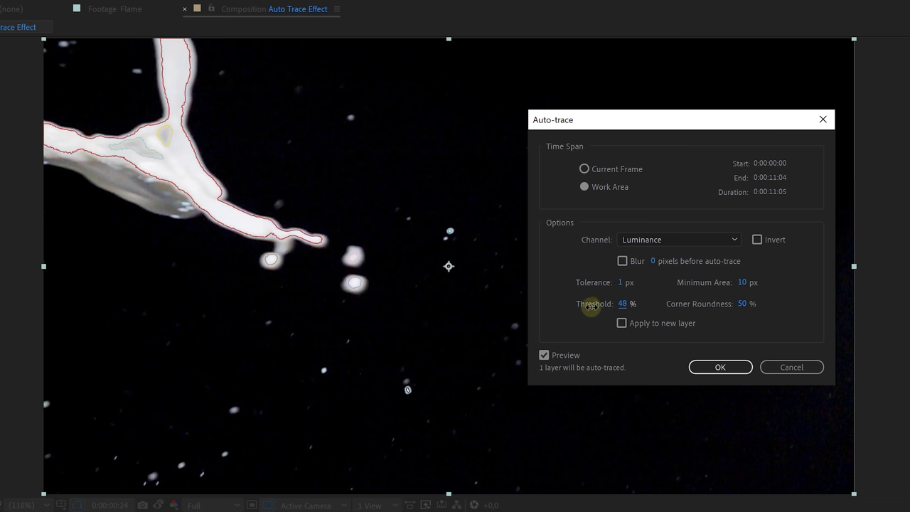